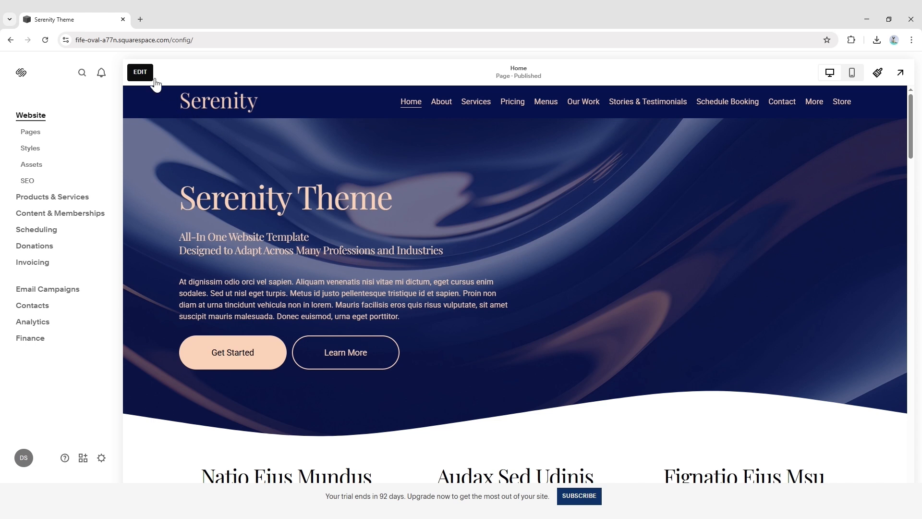
# Start editing the Home page and open the stock image browser to replace the hero section's background image
pyautogui.click(153, 77)
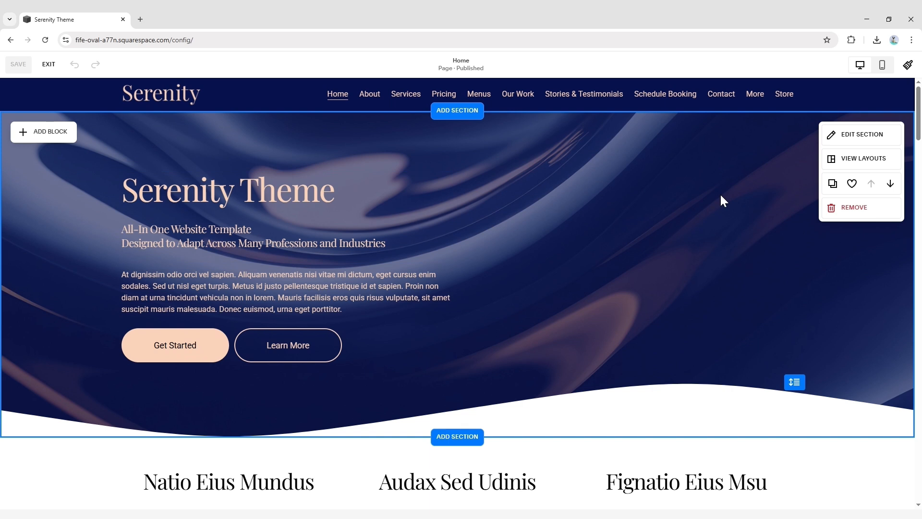
pyautogui.click(840, 139)
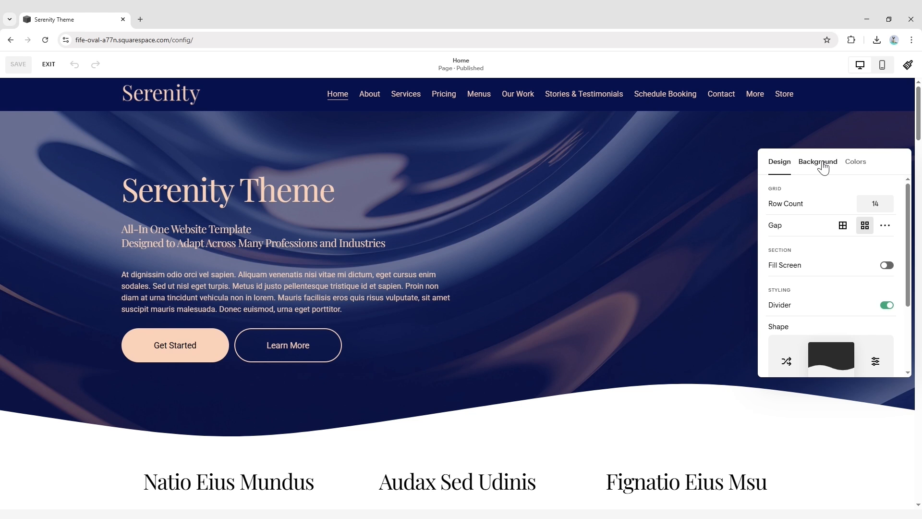
pyautogui.click(822, 167)
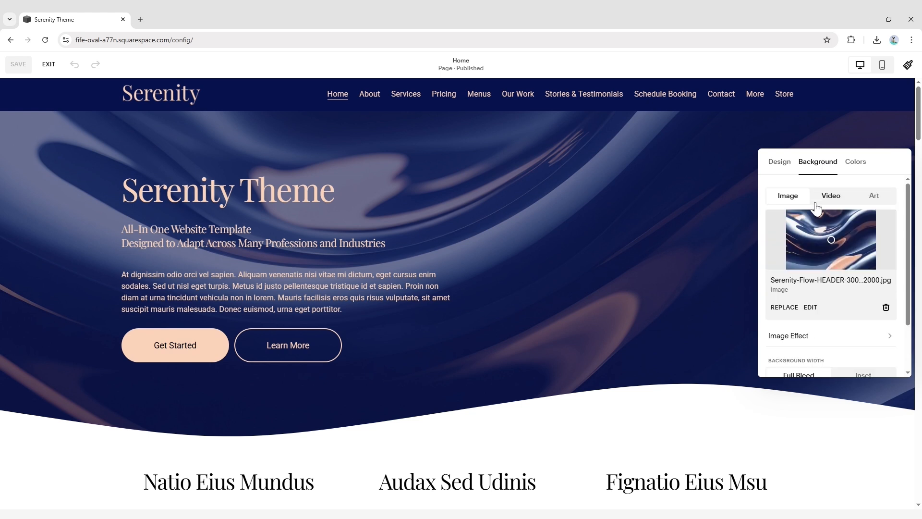
pyautogui.click(785, 309)
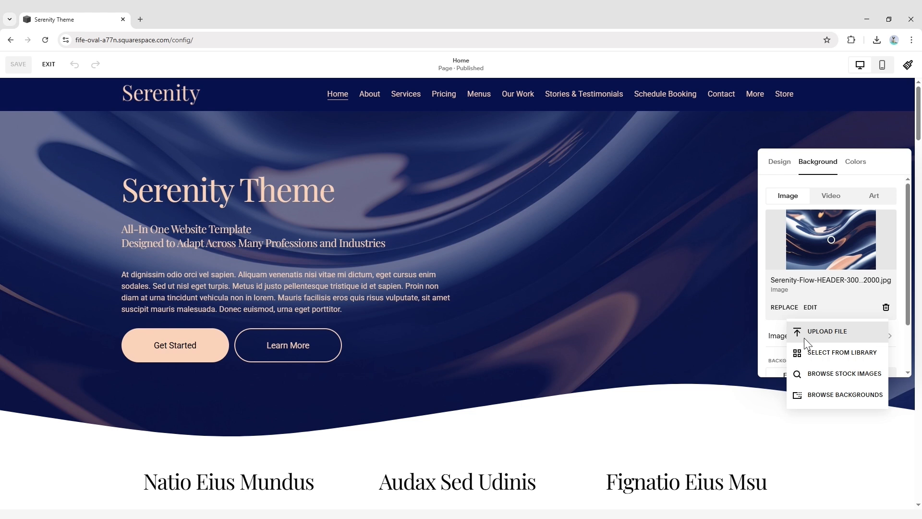
pyautogui.click(803, 379)
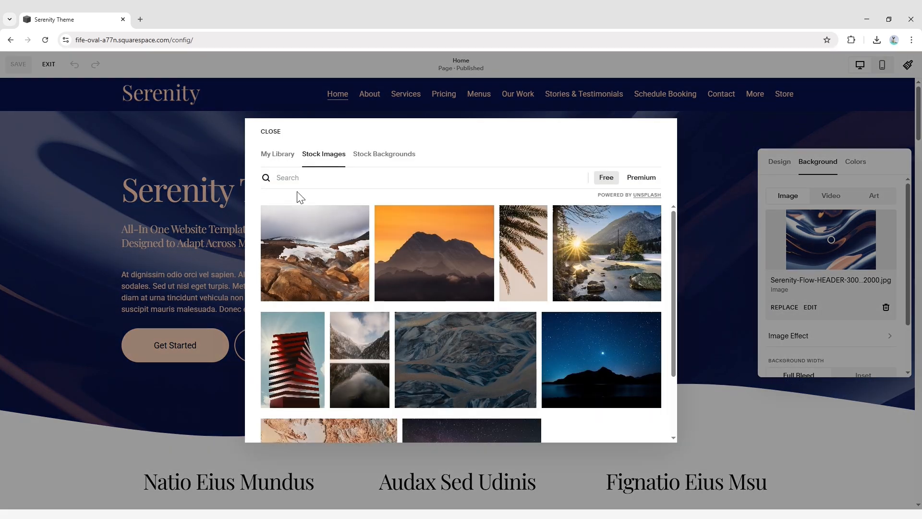
# Search the free stock images for "Make up" and add the photo of brushes spilling from a grey bag as the hero background
pyautogui.click(303, 179)
pyautogui.write('M')
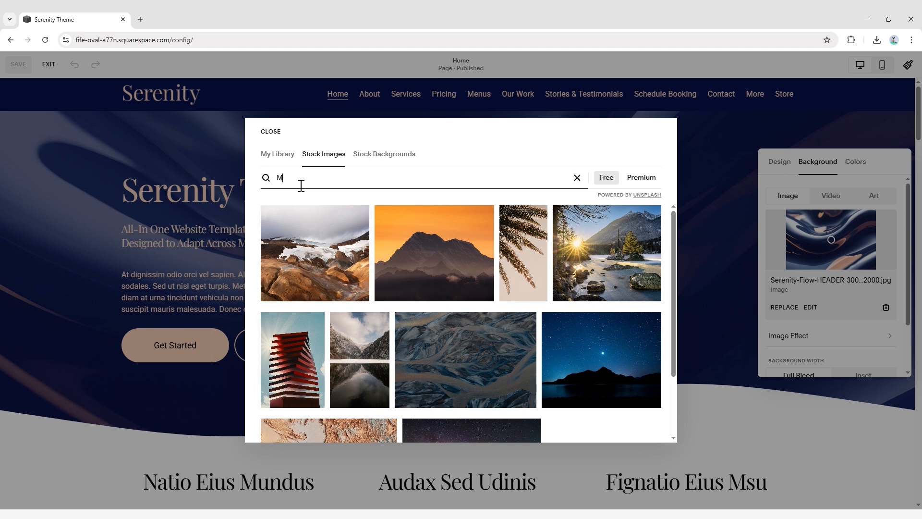
pyautogui.write('ake up')
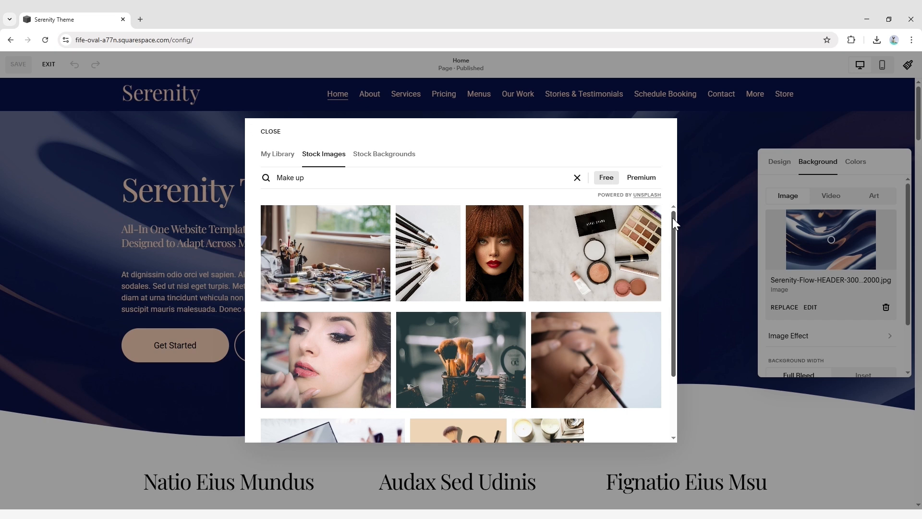
pyautogui.moveTo(672, 218); pyautogui.dragTo(669, 426)
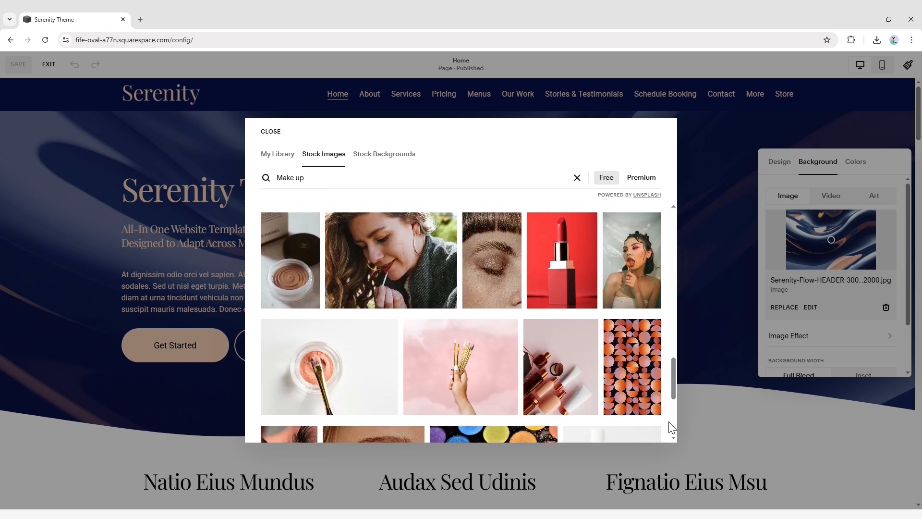
pyautogui.moveTo(673, 364)
pyautogui.mouseDown()
pyautogui.moveTo(677, 416)
pyautogui.moveTo(675, 372)
pyautogui.moveTo(678, 395)
pyautogui.mouseUp()
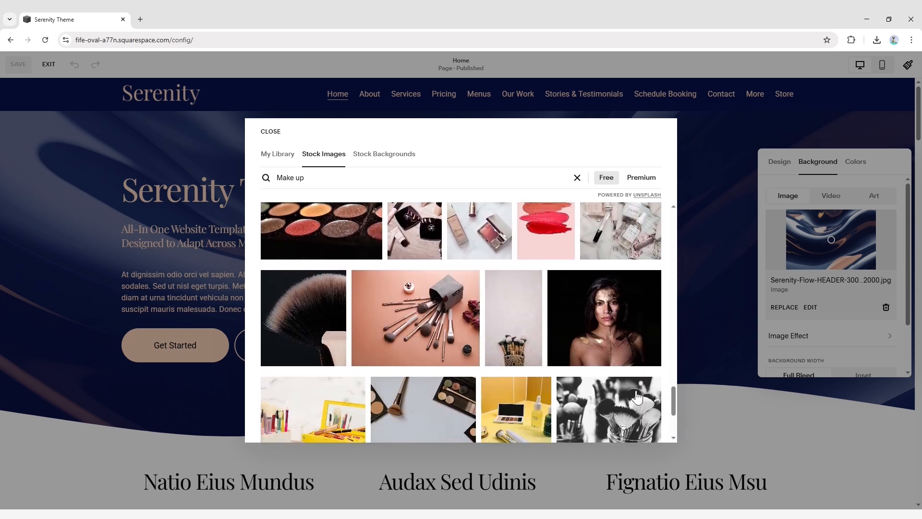
pyautogui.click(414, 328)
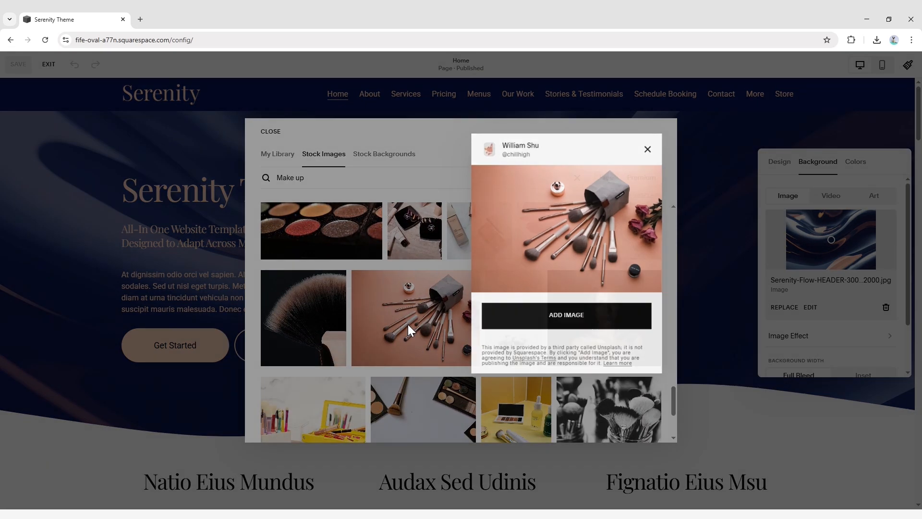
pyautogui.click(549, 318)
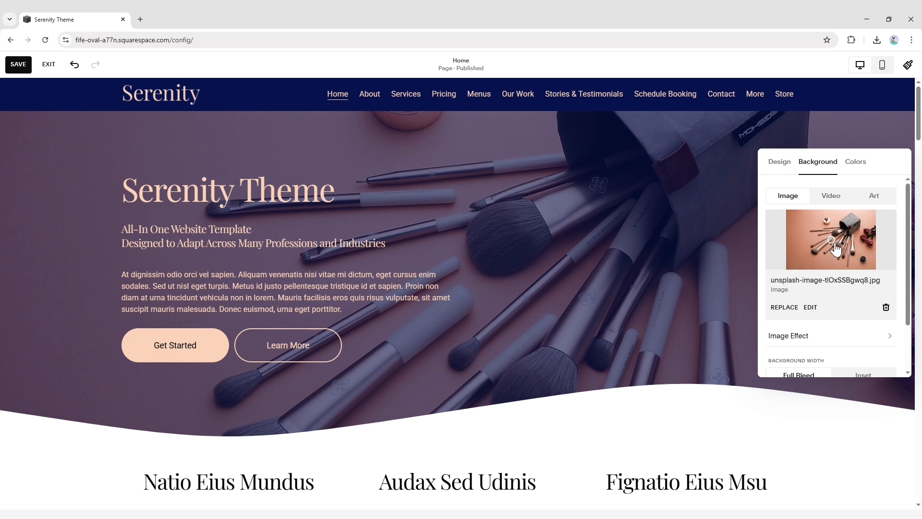
# Move the hero background's focal point toward the lower left of the brush photo and set the overlay opacity to 40%
pyautogui.click(811, 245)
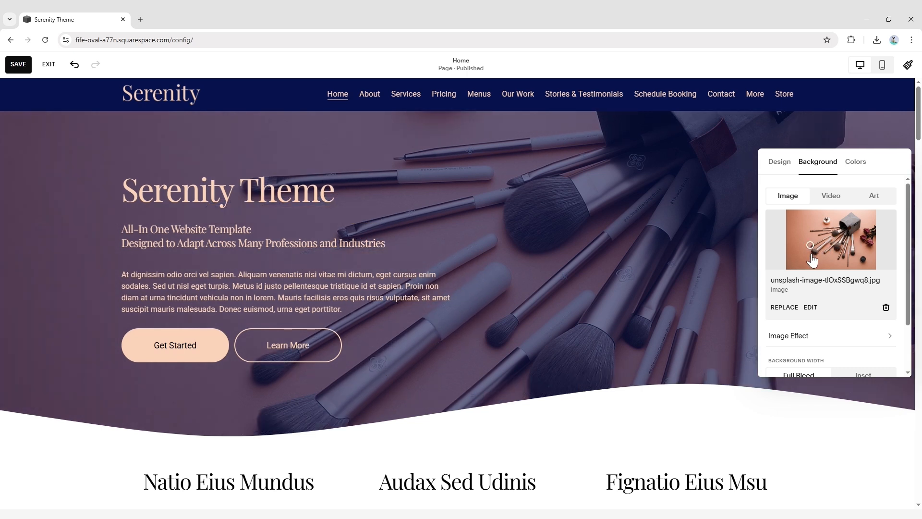
pyautogui.moveTo(812, 254); pyautogui.dragTo(804, 260)
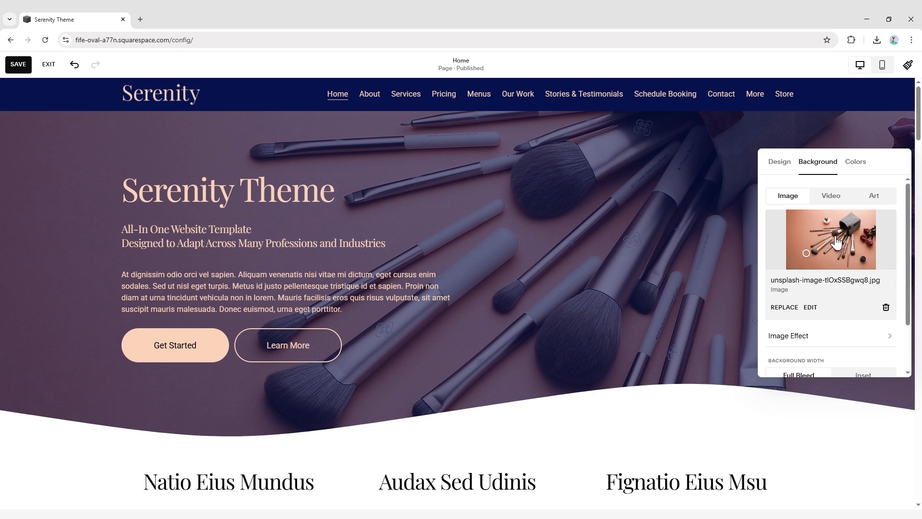
pyautogui.moveTo(907, 231); pyautogui.dragTo(910, 274)
pyautogui.moveTo(851, 355); pyautogui.dragTo(832, 364)
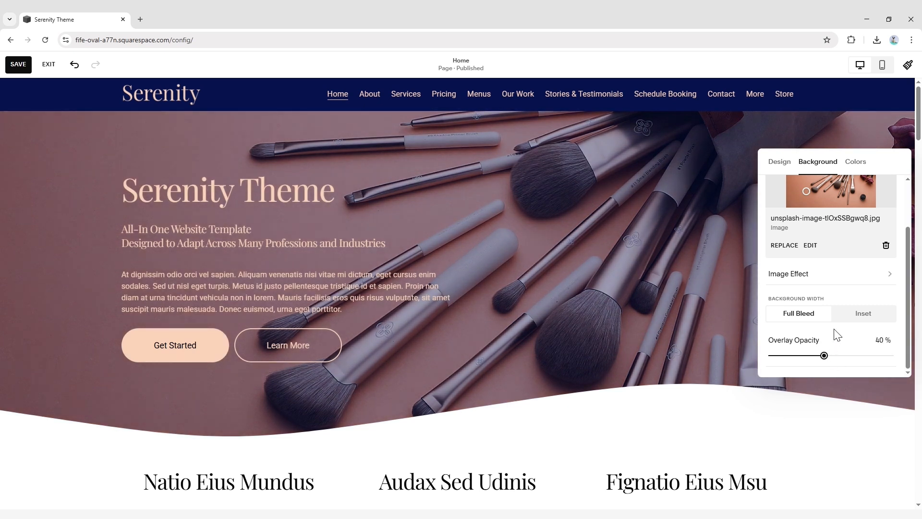
# Try the Lightest 1, Light 1 and Darkest 1 color themes on the hero section, then apply Darkest 2
pyautogui.click(869, 166)
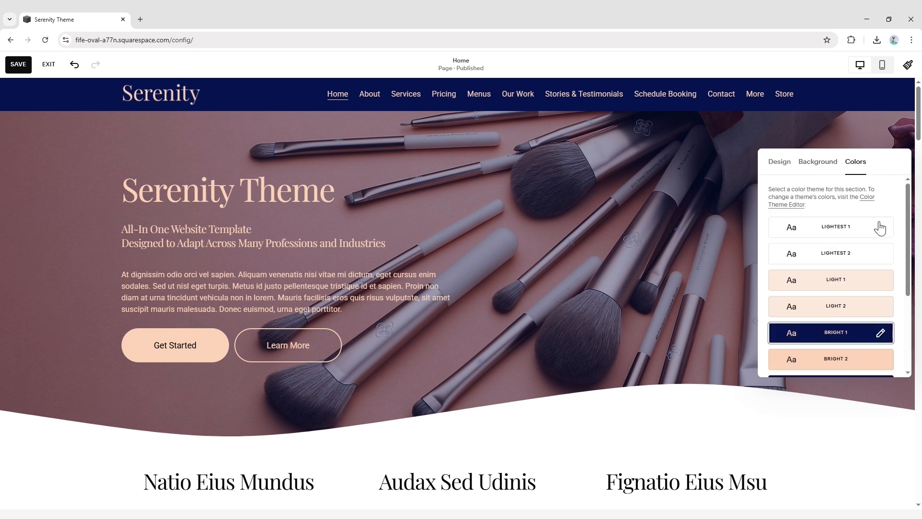
pyautogui.moveTo(911, 223); pyautogui.dragTo(912, 237)
pyautogui.click(850, 210)
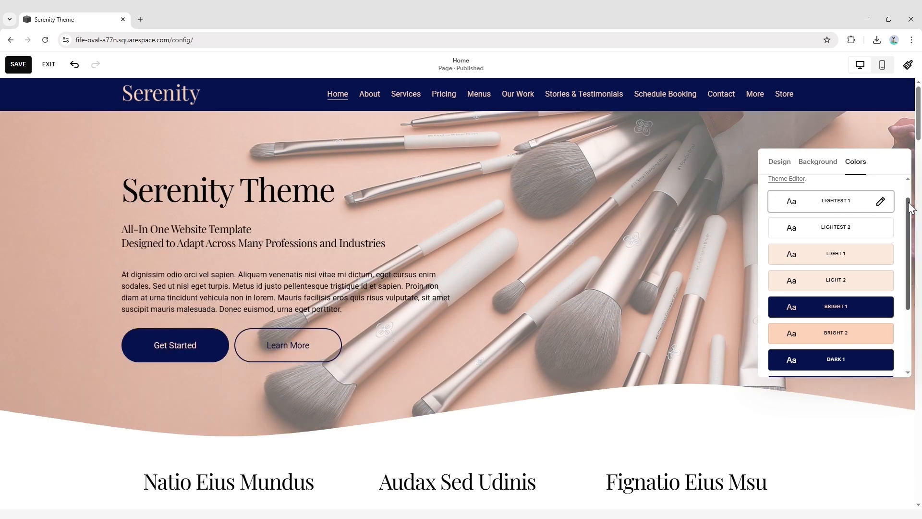
pyautogui.moveTo(911, 208); pyautogui.dragTo(912, 230)
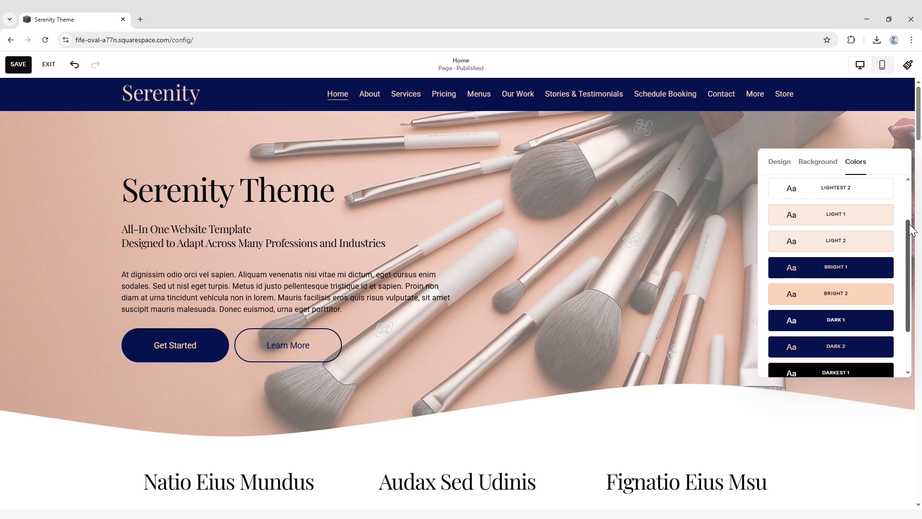
pyautogui.click(866, 215)
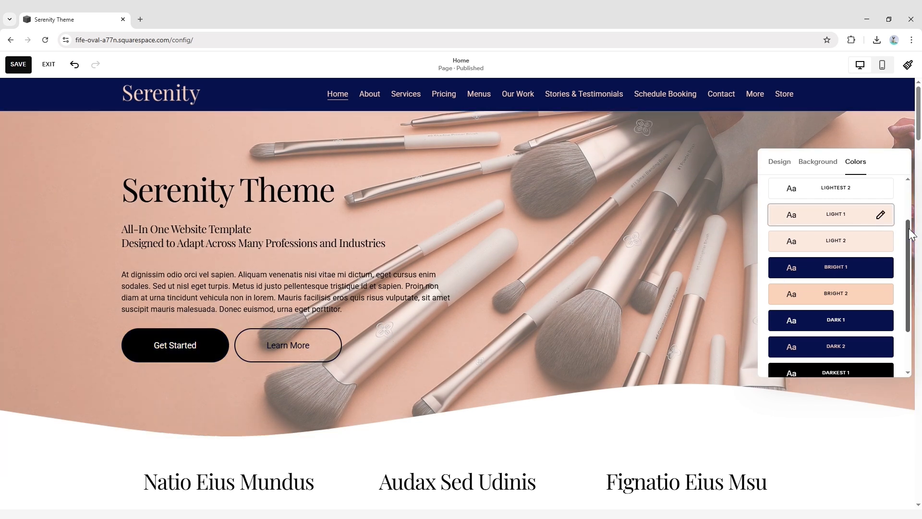
pyautogui.moveTo(910, 233); pyautogui.dragTo(908, 270)
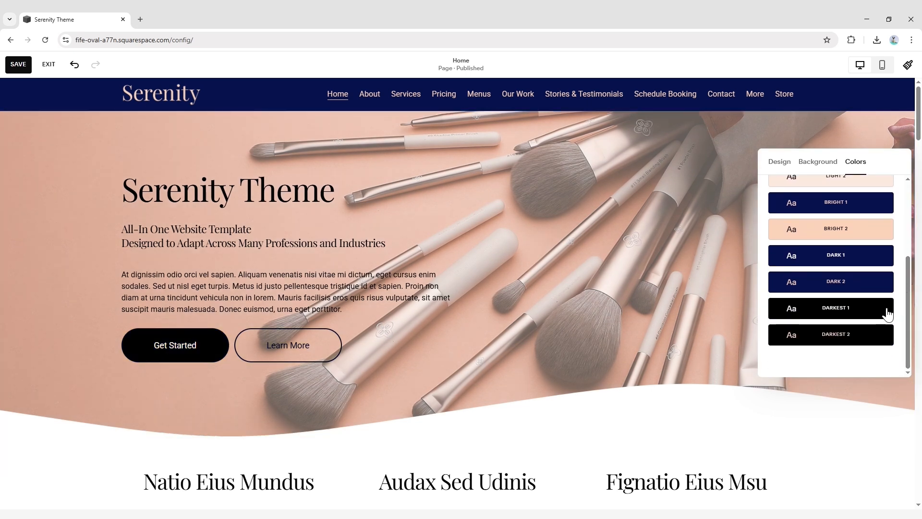
pyautogui.click(869, 316)
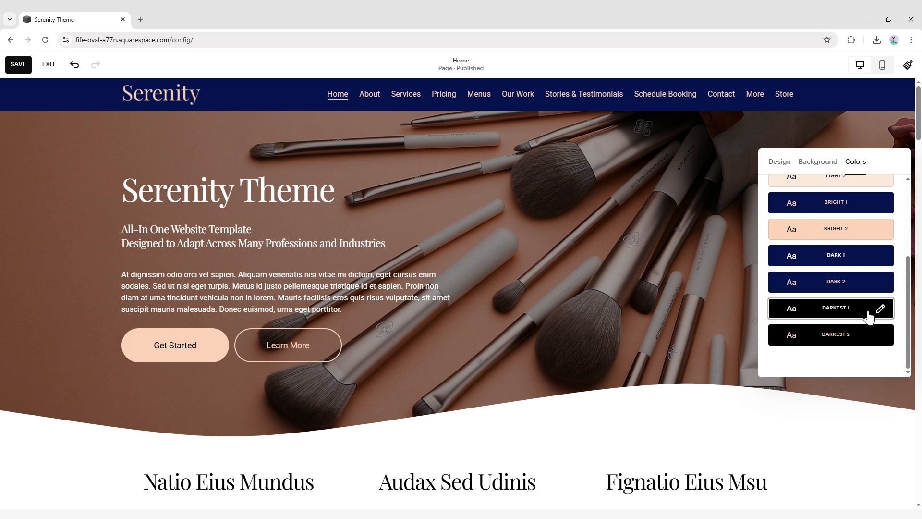
pyautogui.click(861, 338)
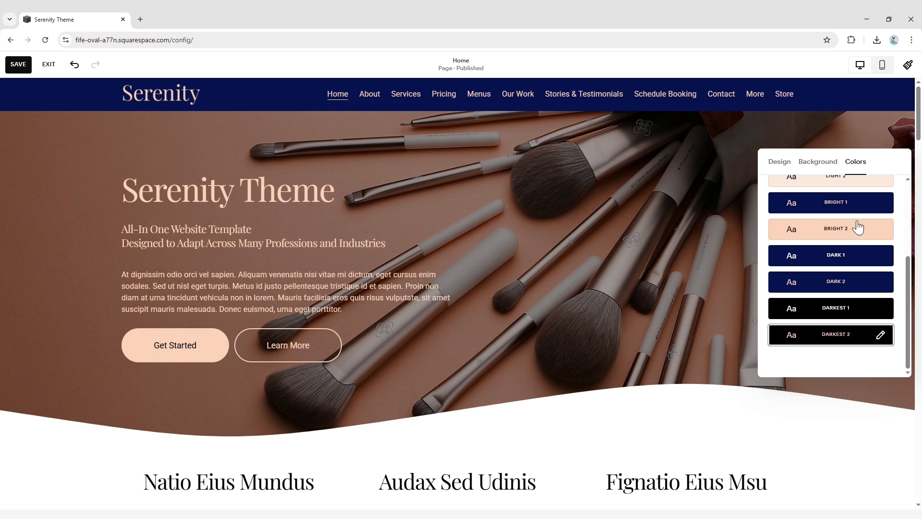
# Preview the hero section in mobile view and return to desktop view
pyautogui.click(885, 64)
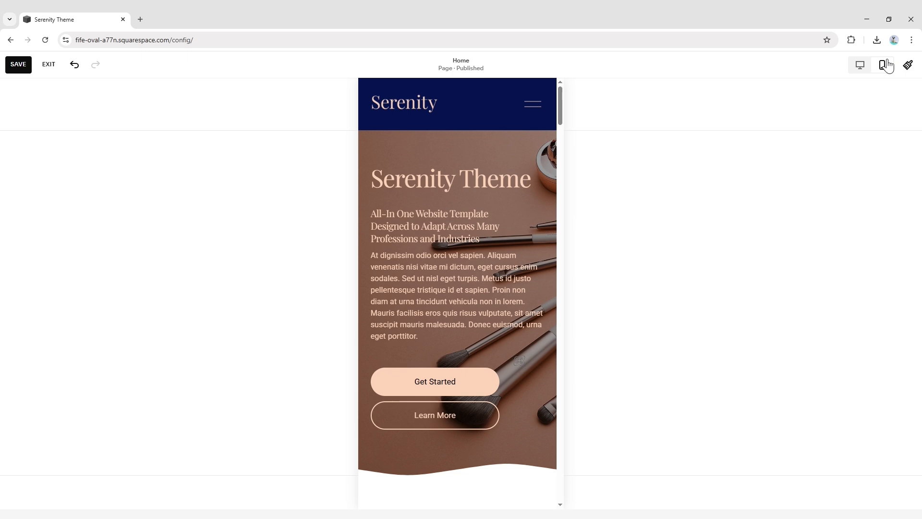
pyautogui.click(868, 62)
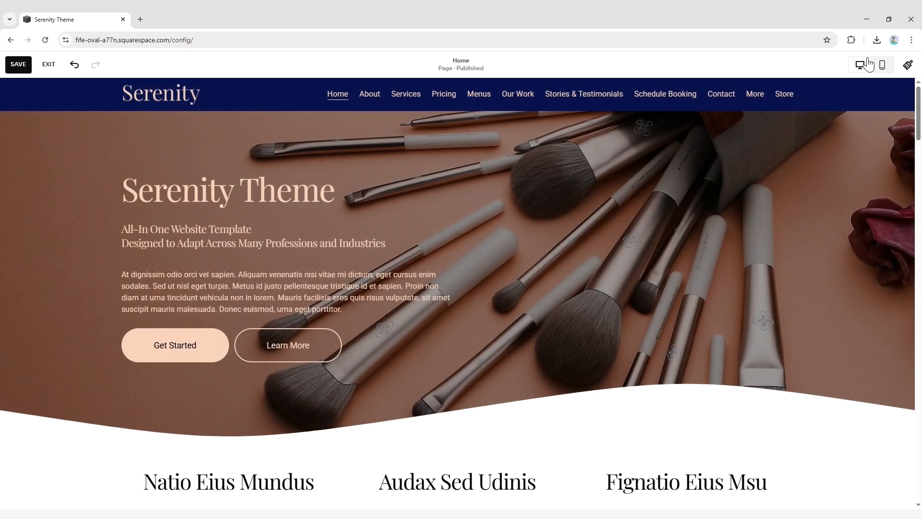
# Switch the hero section's background to a video, using 3971846-hd_1920_1080_25fps.mp4
pyautogui.moveTo(877, 136)
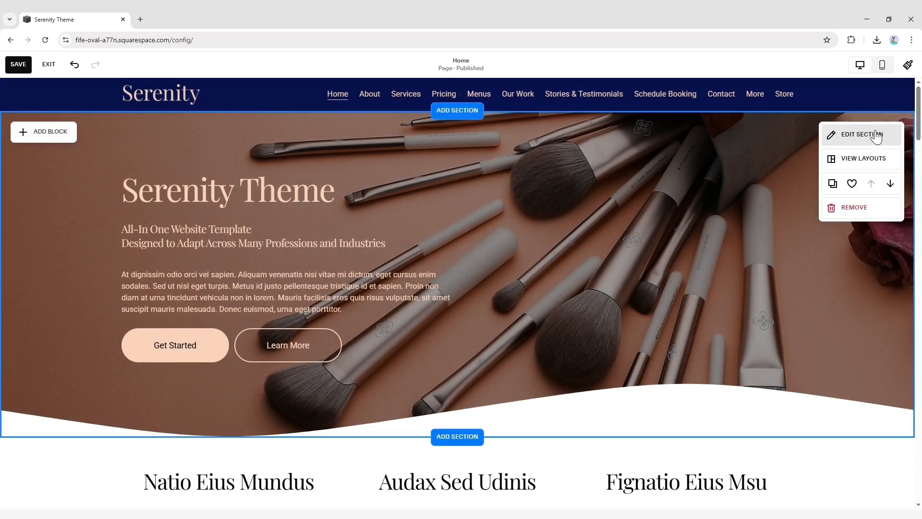
pyautogui.click(877, 136)
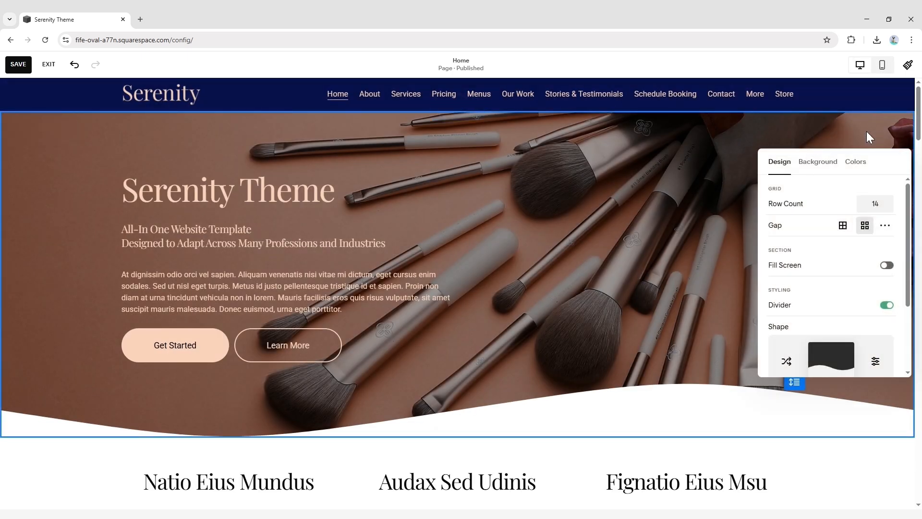
pyautogui.click(833, 166)
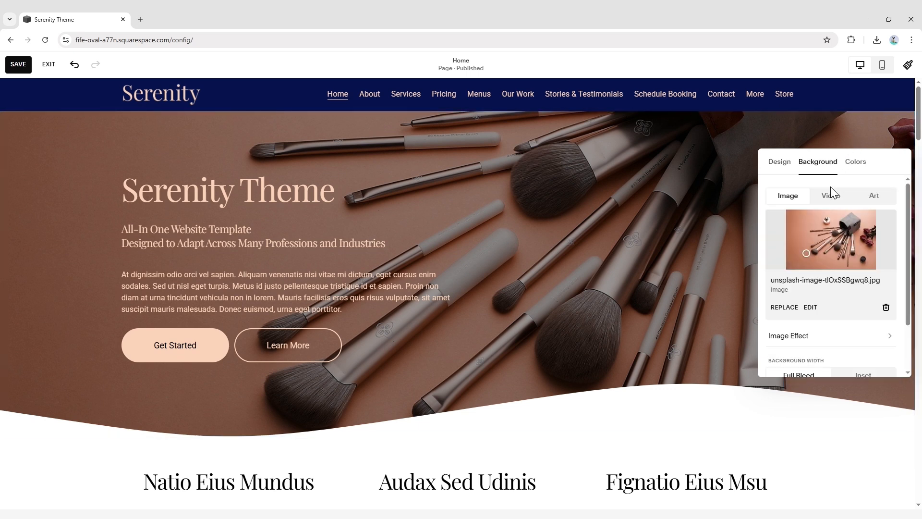
pyautogui.click(835, 200)
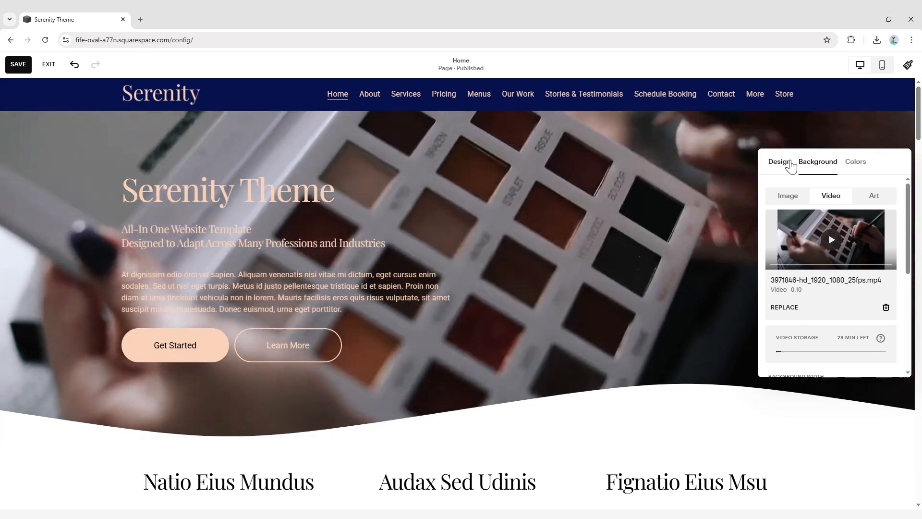
# Switch the hero background back to the brush image and set its focal point near the photo's center
pyautogui.click(788, 164)
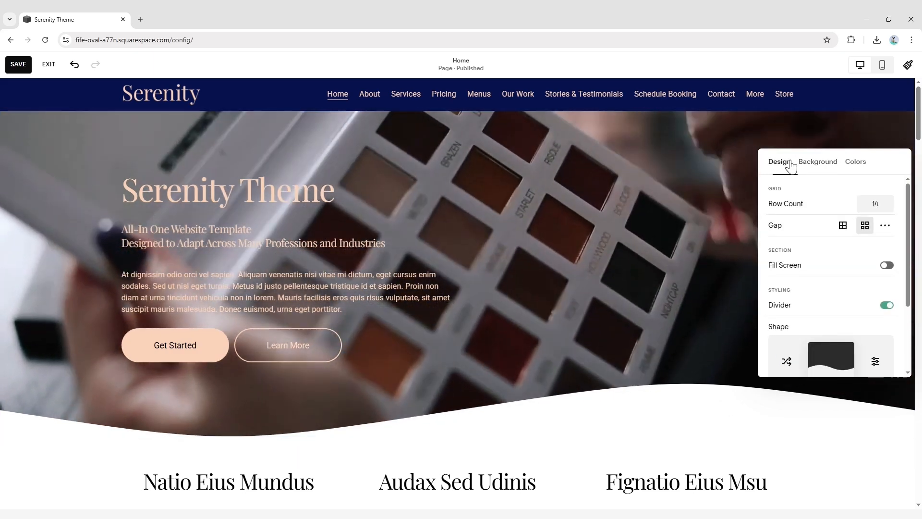
pyautogui.click(804, 164)
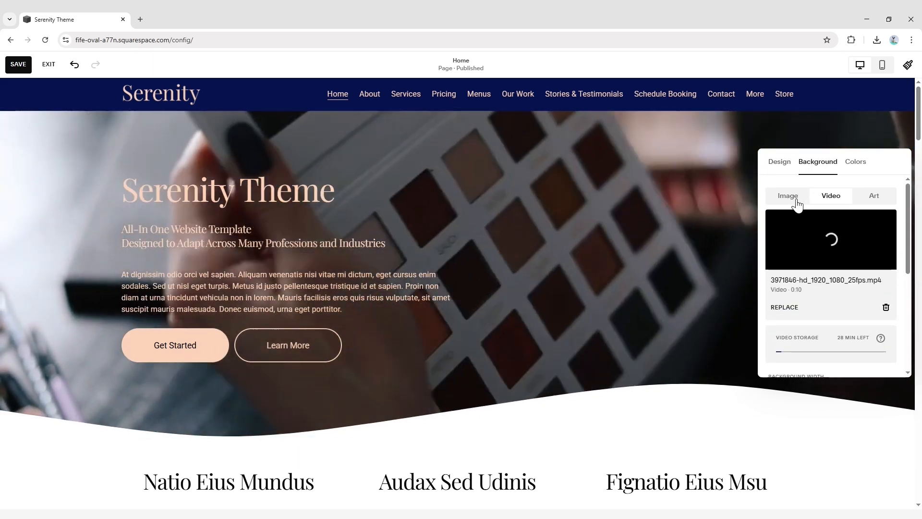
pyautogui.click(798, 201)
pyautogui.click(823, 246)
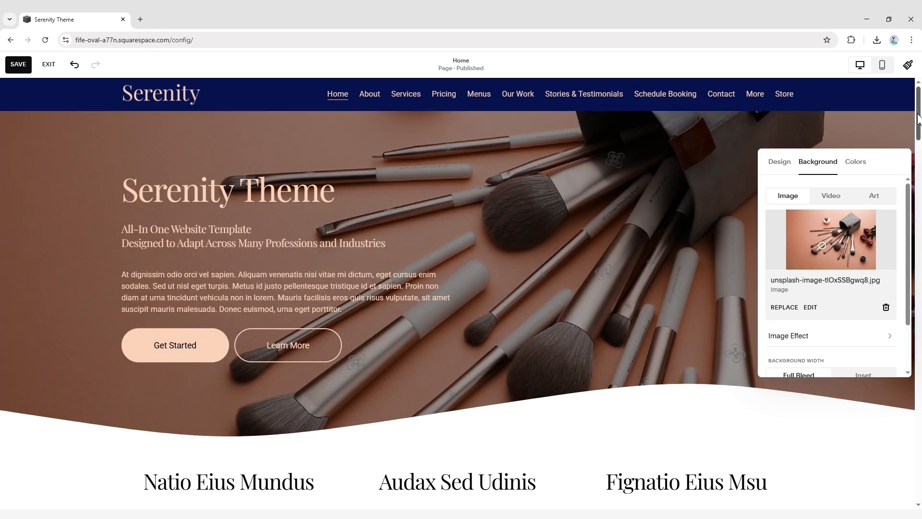
# Replace the oval image beside the "A Suspendisse Sit Mdet Auctor" text with an uploaded photo of a bride holding a bouquet
pyautogui.moveTo(918, 118); pyautogui.dragTo(920, 185)
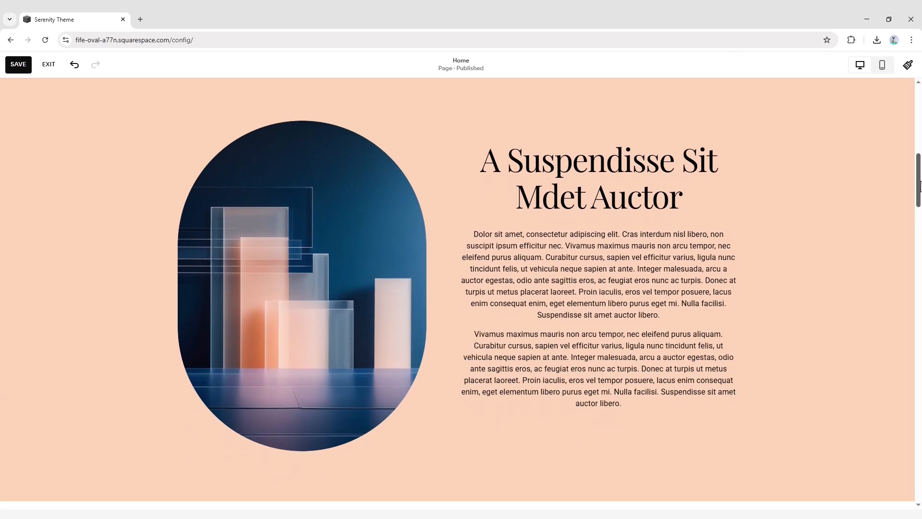
pyautogui.click(363, 312)
pyautogui.click(363, 312)
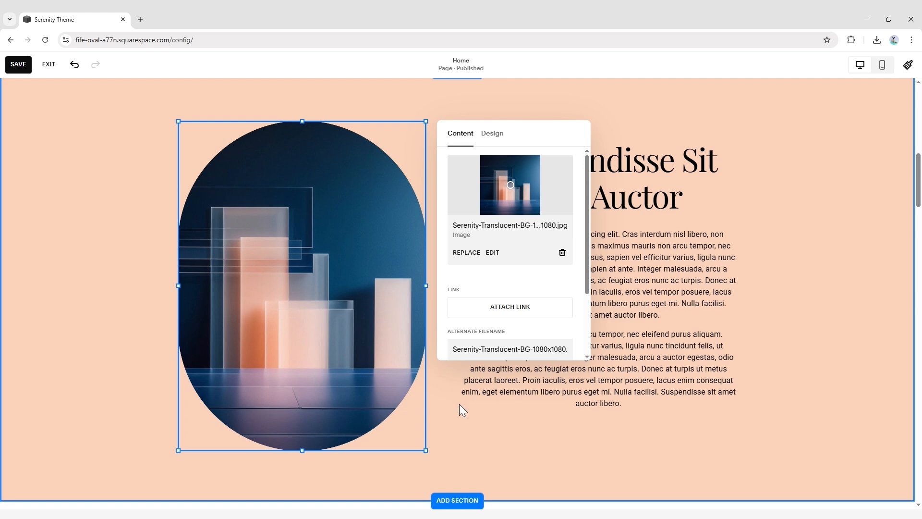
pyautogui.click(464, 419)
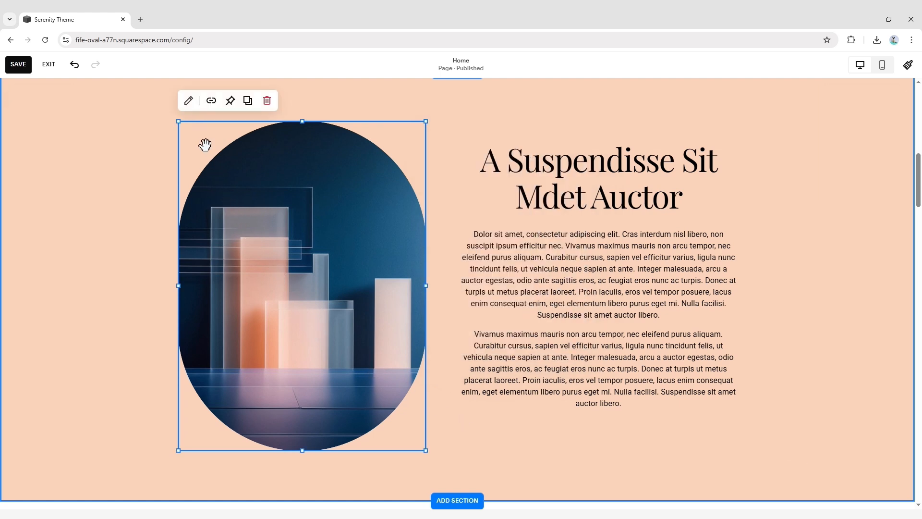
pyautogui.click(190, 103)
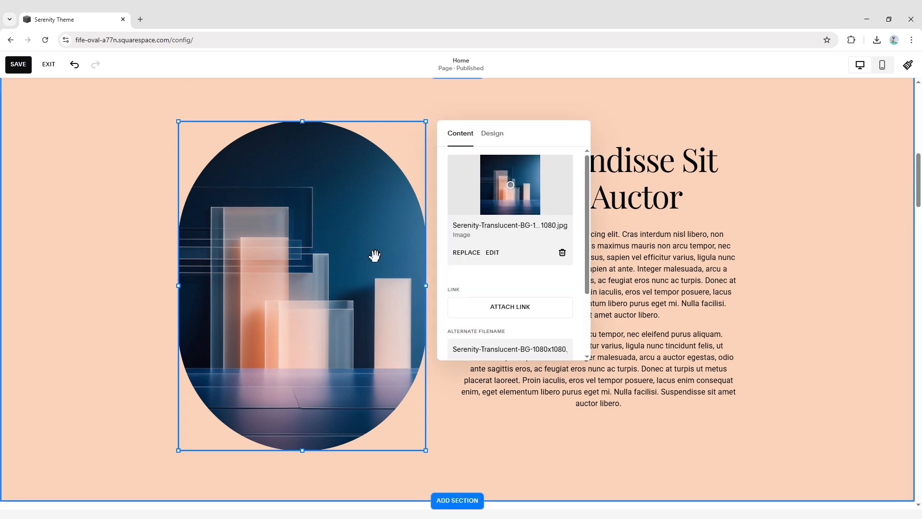
pyautogui.click(466, 259)
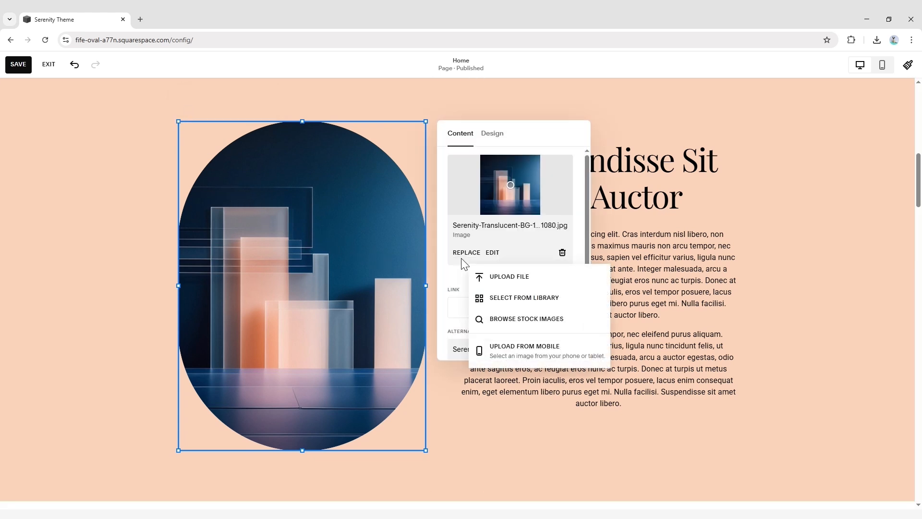
pyautogui.click(502, 283)
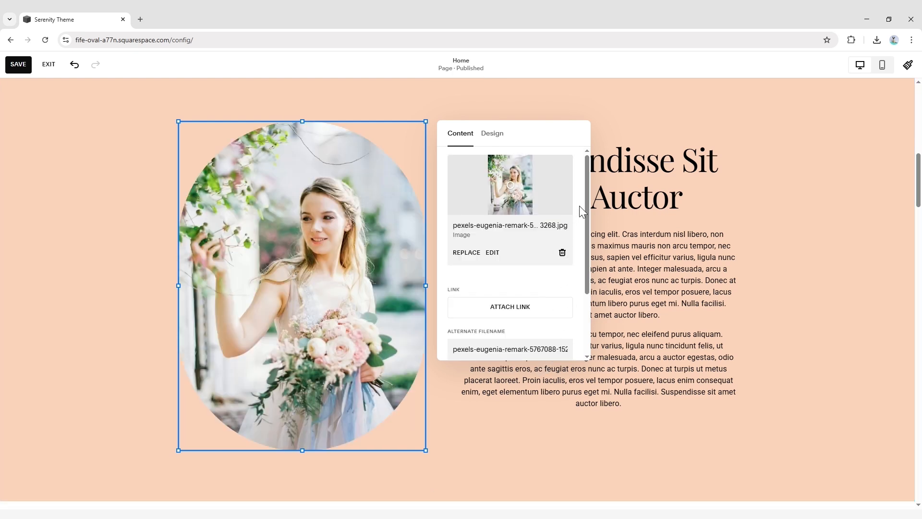
# Set the bride image's alt text to "Serenity Profile Image" and close the image settings
pyautogui.moveTo(586, 186); pyautogui.dragTo(590, 249)
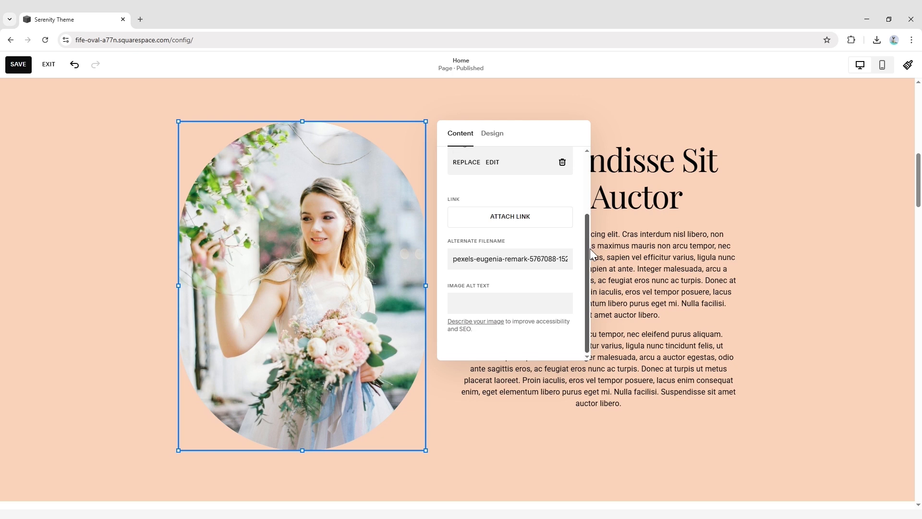
pyautogui.click(504, 307)
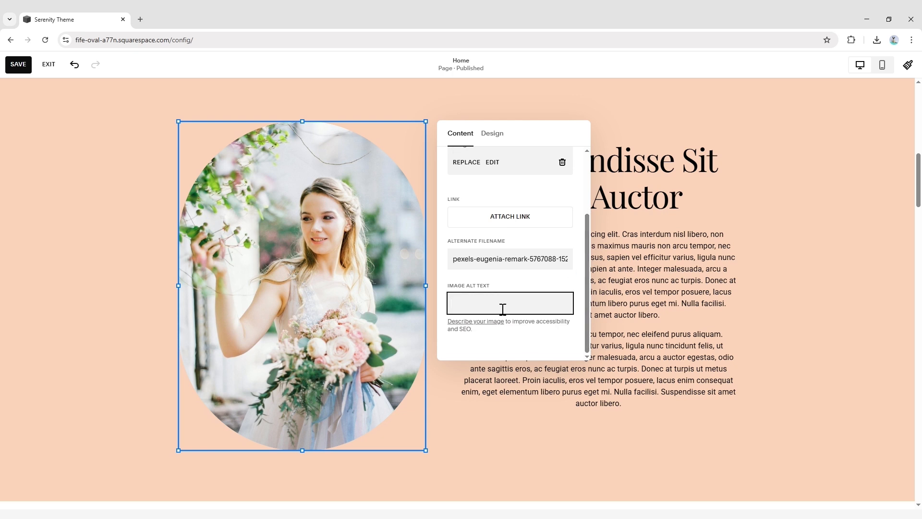
pyautogui.write('Serenity Profile Image')
pyautogui.click(772, 263)
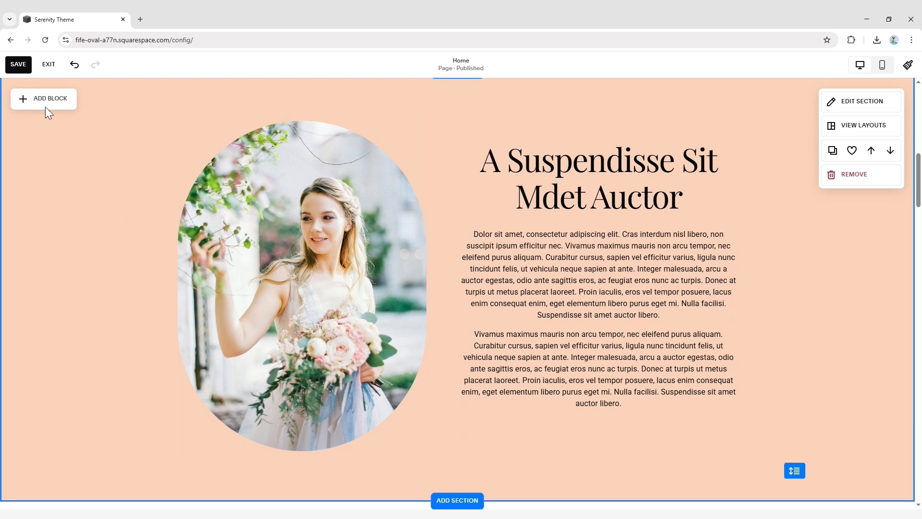
# Save the Home page changes and exit the page editor
pyautogui.click(18, 65)
pyautogui.click(49, 65)
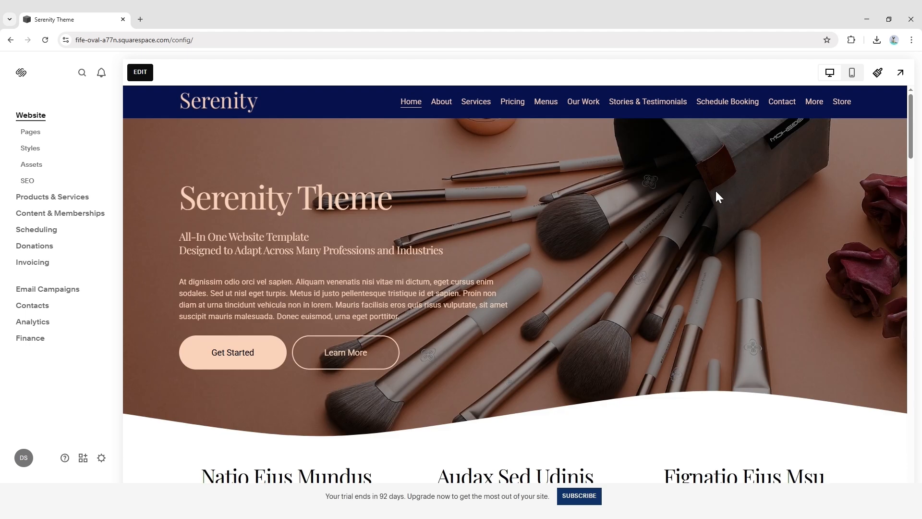